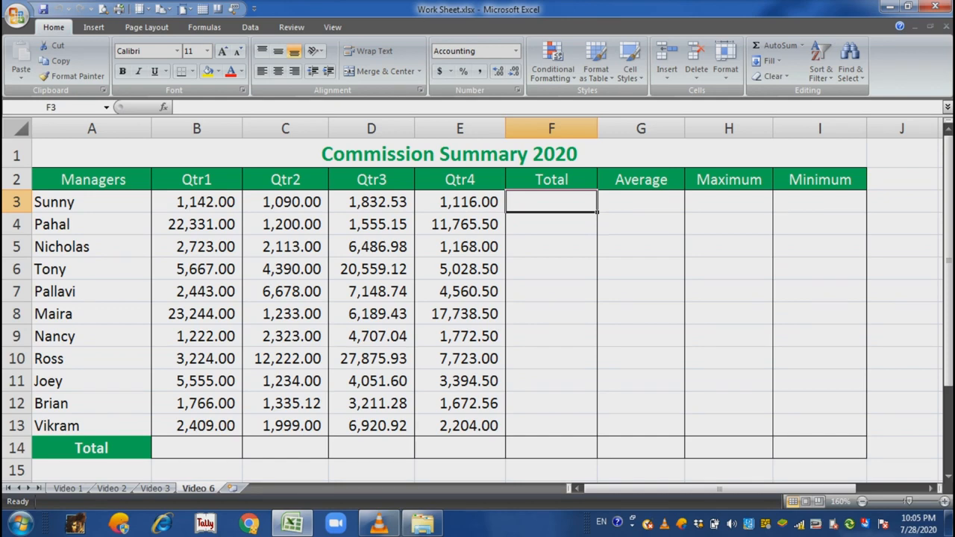
# - Enter a formula in F3 adding the four quarter cells B3, C3, D3 and E3
pyautogui.write('=')
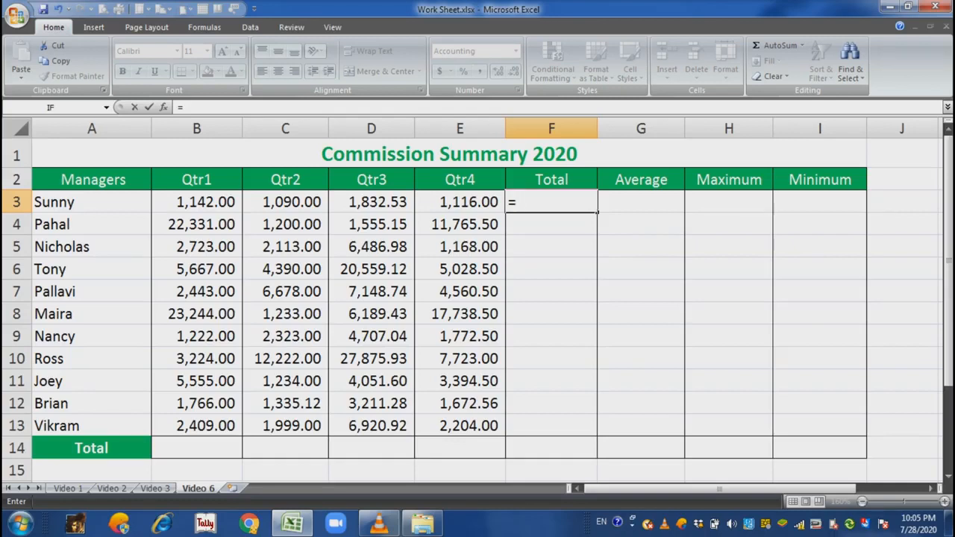
pyautogui.press('Left')
pyautogui.press('Left')
pyautogui.press('Left')
pyautogui.press('Left')
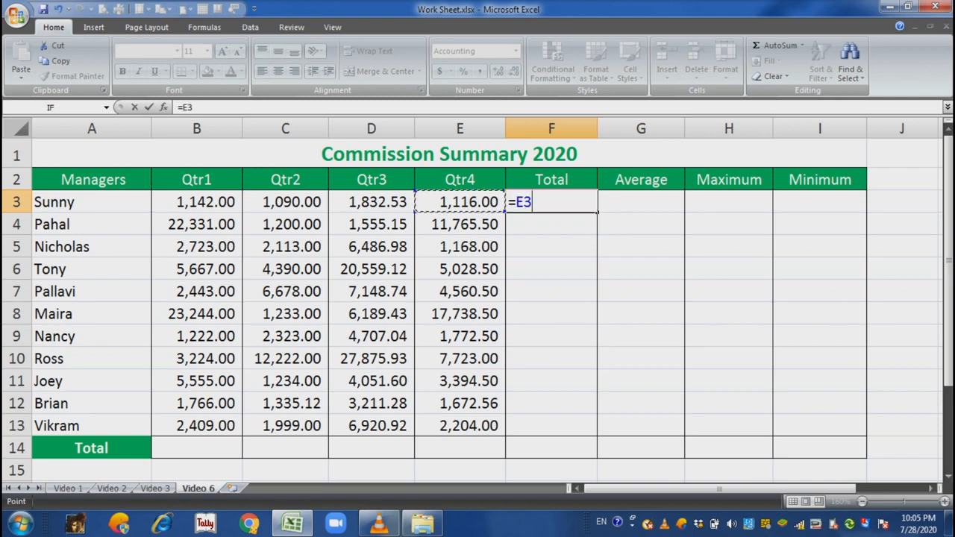
pyautogui.write('+')
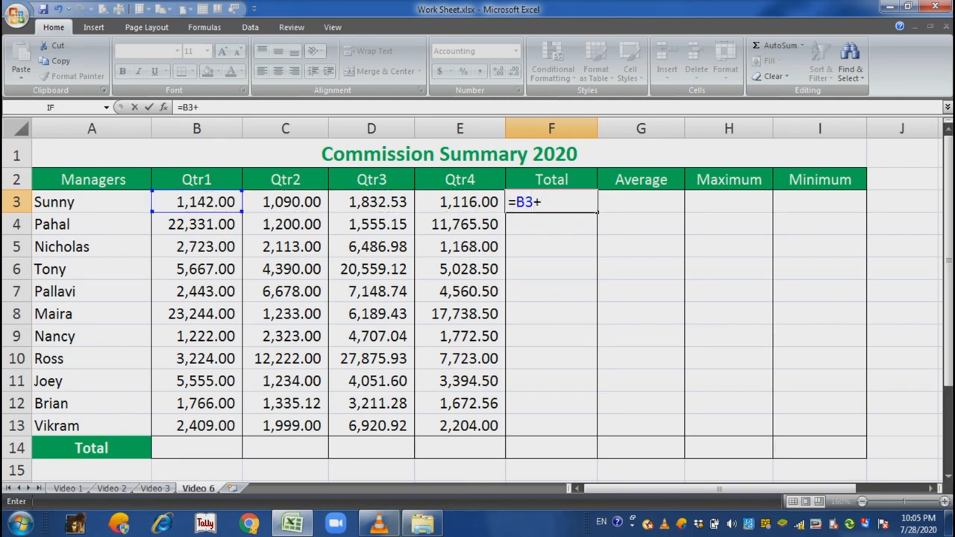
pyautogui.press('Left')
pyautogui.press('Left')
pyautogui.press('Left')
pyautogui.write('+')
pyautogui.press('Left')
pyautogui.press('Left')
pyautogui.write('+')
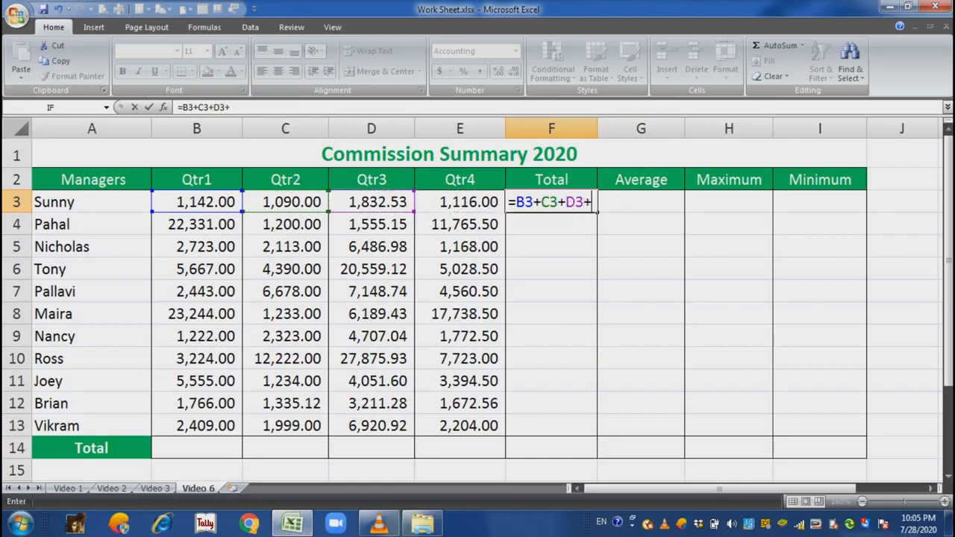
pyautogui.press('Left')
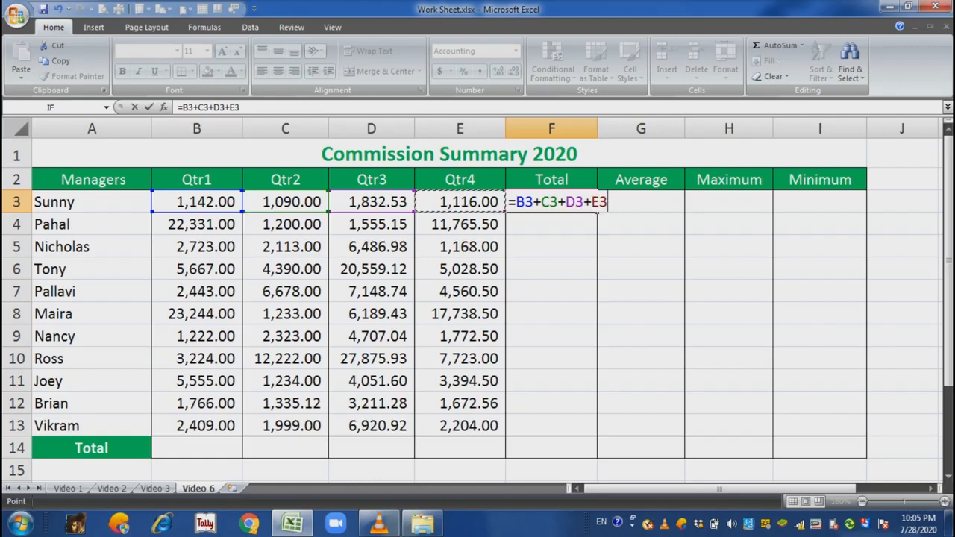
pyautogui.press('Return')
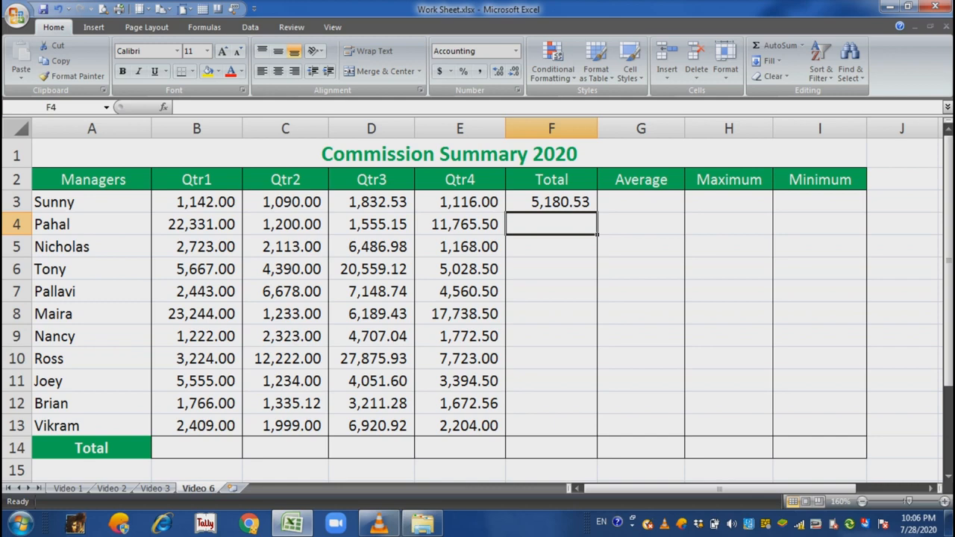
# - Fill the F3 formula down to F13, then undo the fill
pyautogui.press('Up')
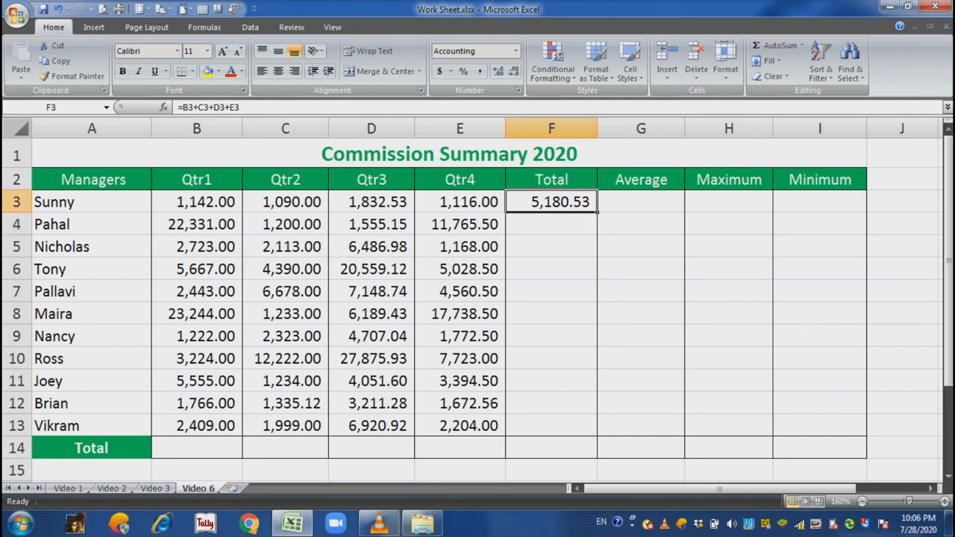
pyautogui.moveTo(597, 212); pyautogui.dragTo(597, 436)
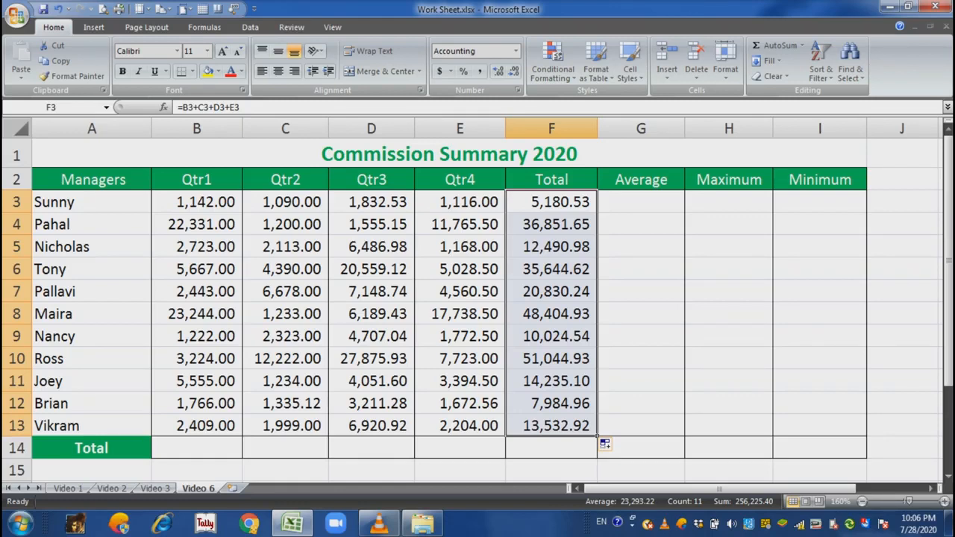
pyautogui.hotkey('ctrl', 'z')
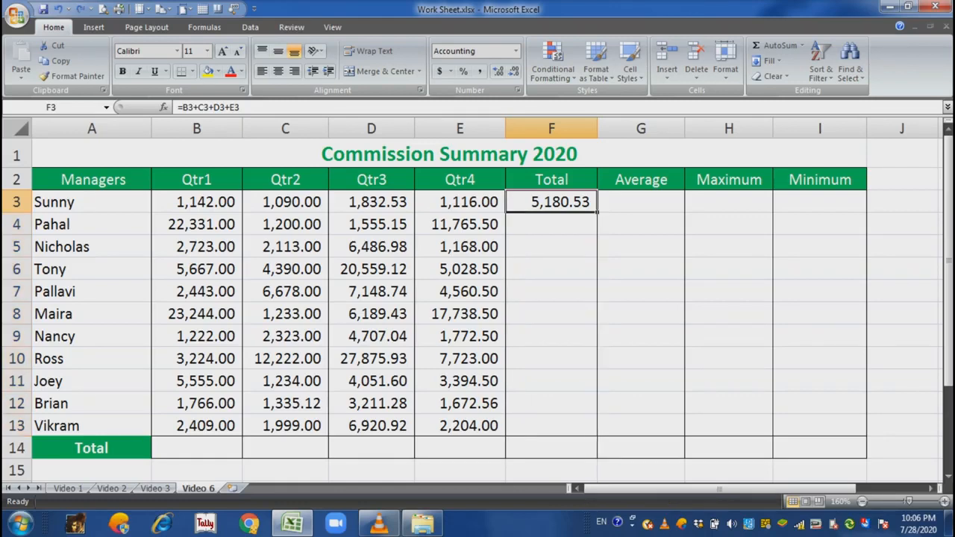
# - Replace the F3 formula with =sum(B3:E3)
pyautogui.write('=')
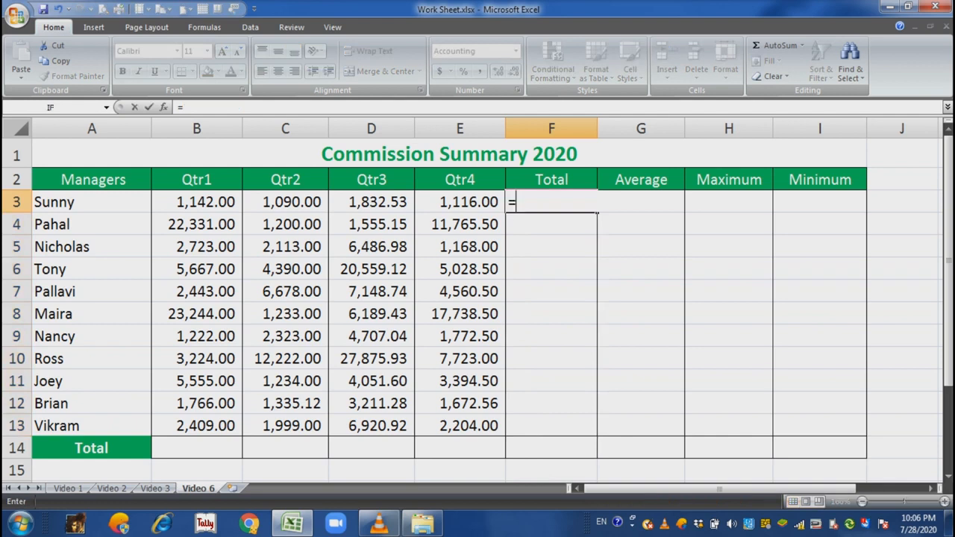
pyautogui.press('Escape')
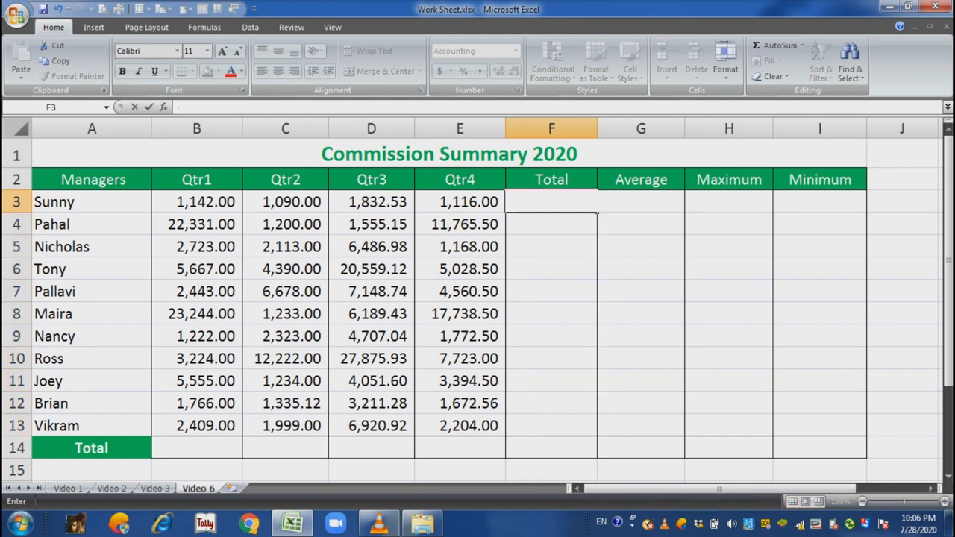
pyautogui.write('=s')
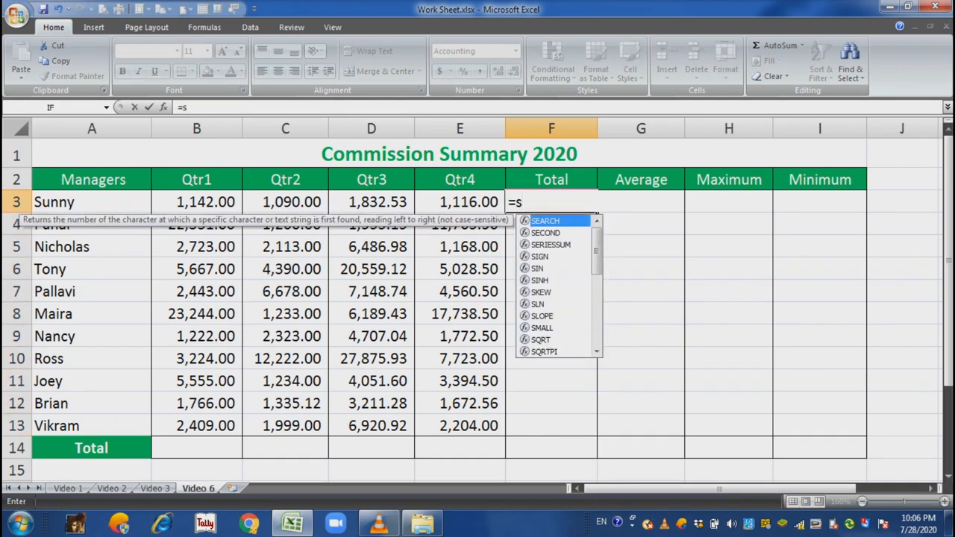
pyautogui.write('um(')
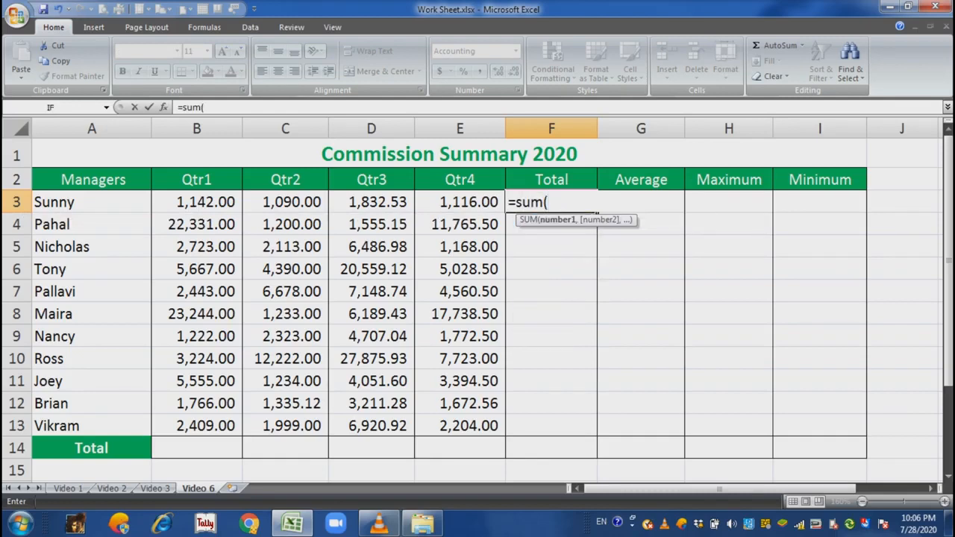
pyautogui.press('Left')
pyautogui.press('Left')
pyautogui.press('Left')
pyautogui.press('Left')
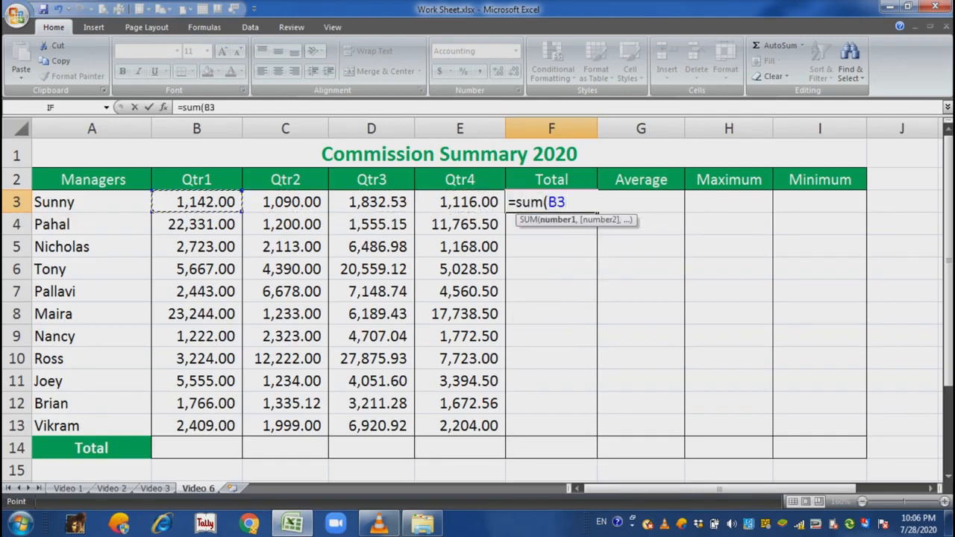
pyautogui.hotkey('shift', 'Right')
pyautogui.hotkey('shift', 'Right')
pyautogui.hotkey('shift', 'Right')
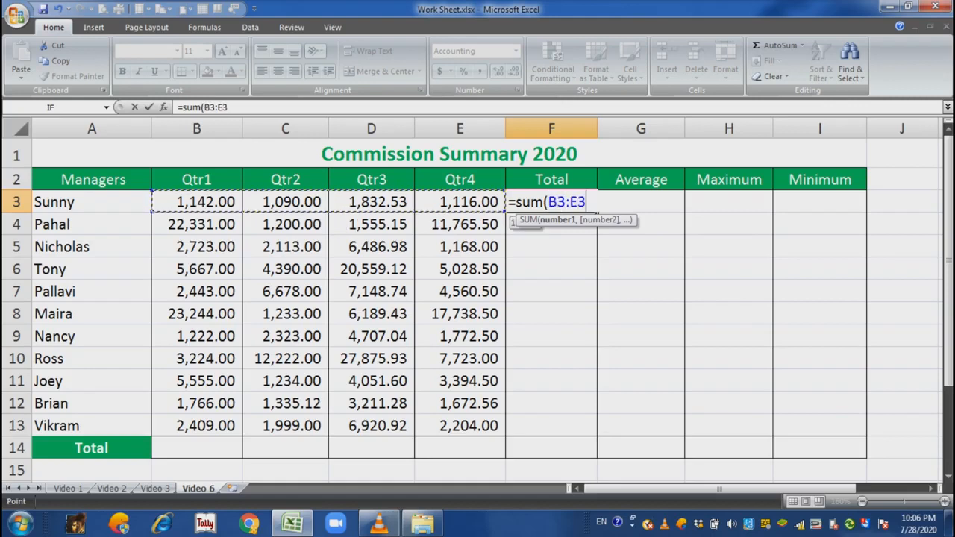
pyautogui.write(')')
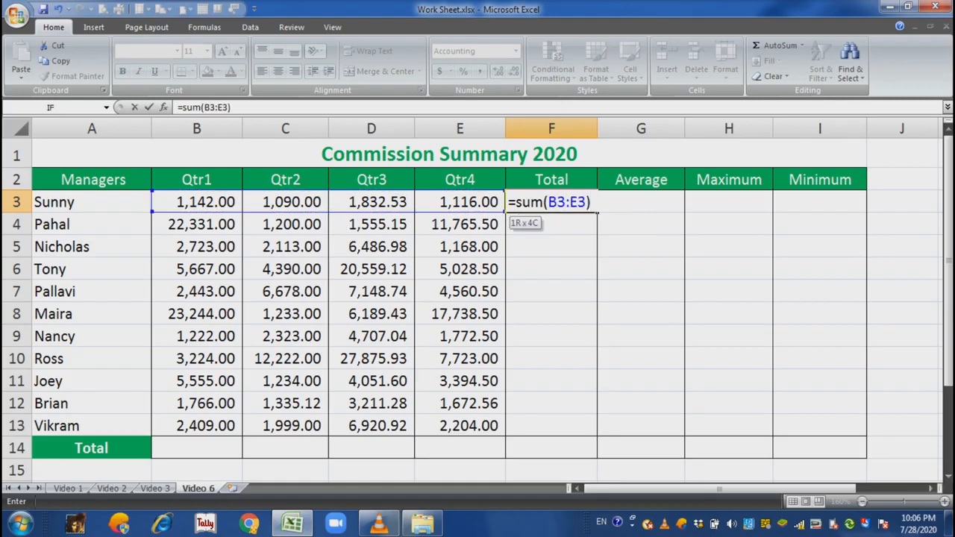
pyautogui.press('Return')
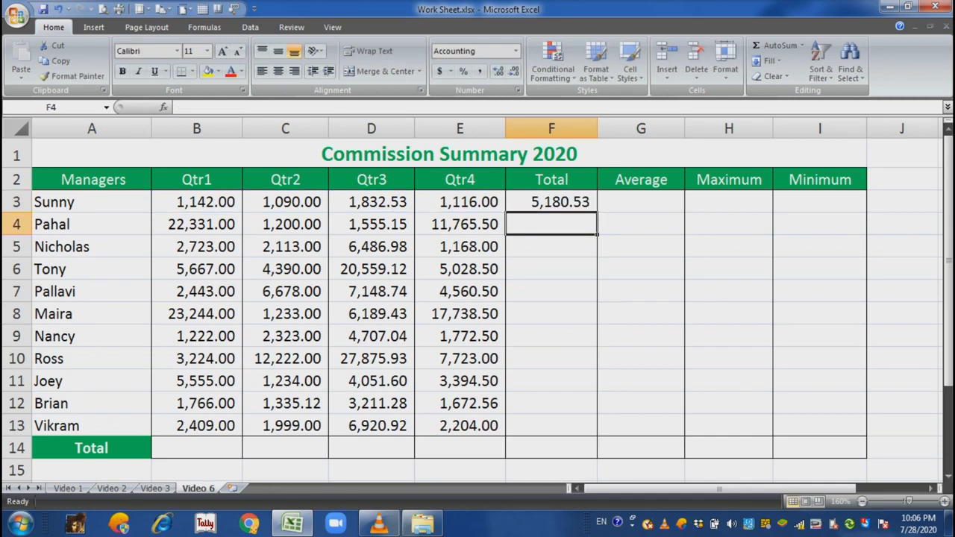
# - Fill the F3 SUM formula down the Total column, then undo the fill and the formula
pyautogui.click(551, 203)
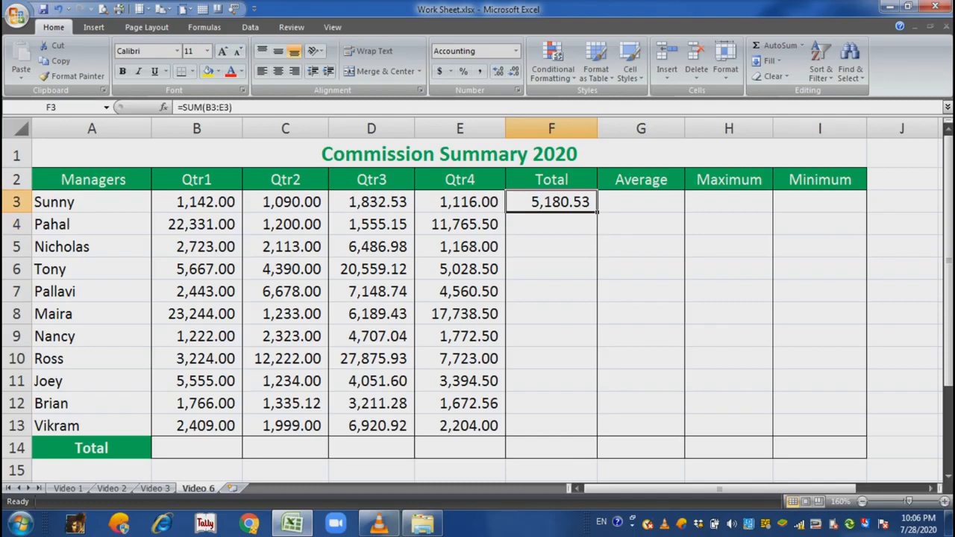
pyautogui.doubleClick(597, 213)
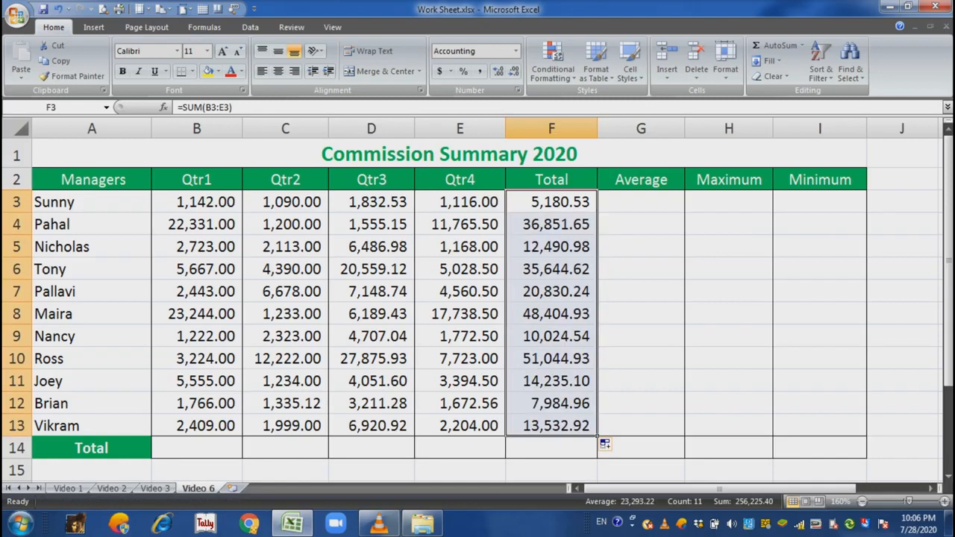
pyautogui.hotkey('ctrl', 'z')
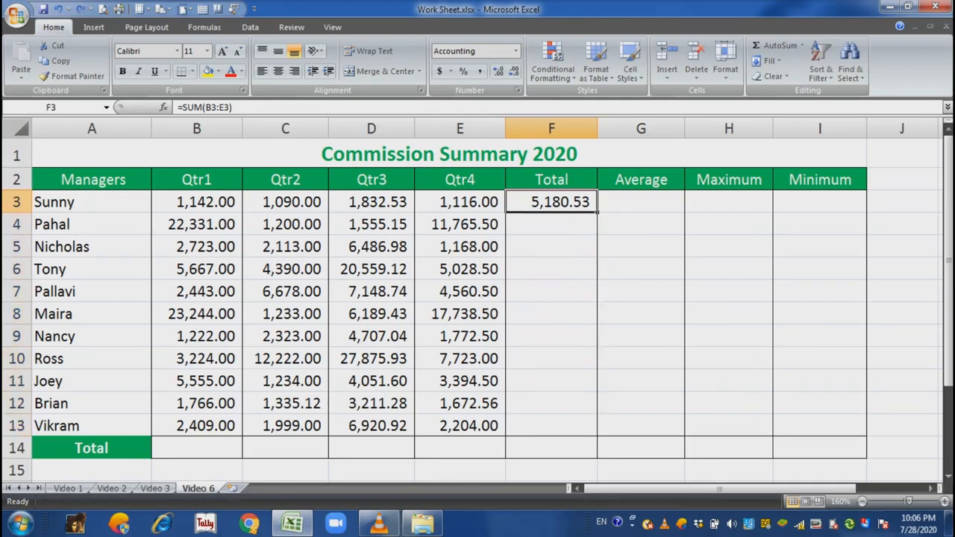
pyautogui.hotkey('ctrl', 'z')
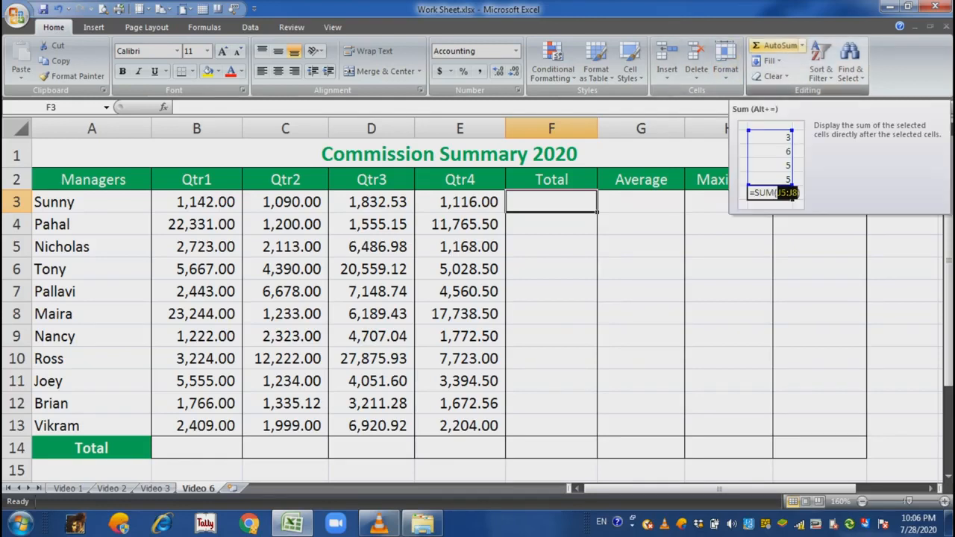
# - Insert an AutoSum total of B3:E3 in F3
pyautogui.click(779, 46)
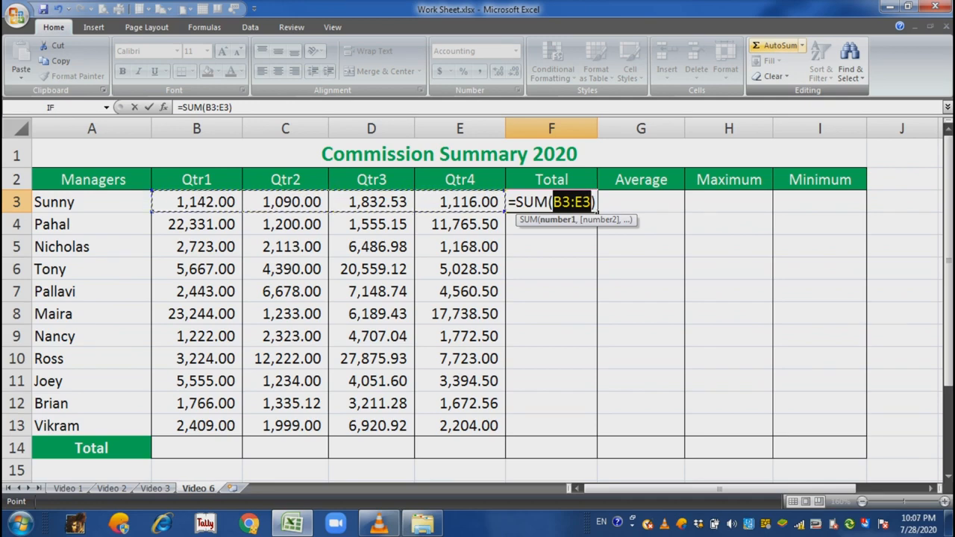
pyautogui.press('Return')
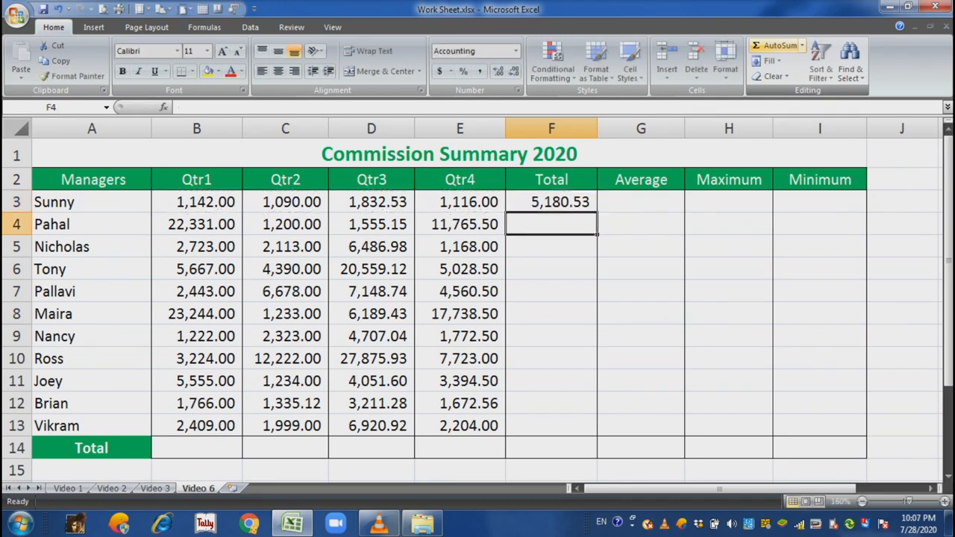
# - Fill the F3 AutoSum down the Total column, then clear the Total cells F3:F13
pyautogui.press('Up')
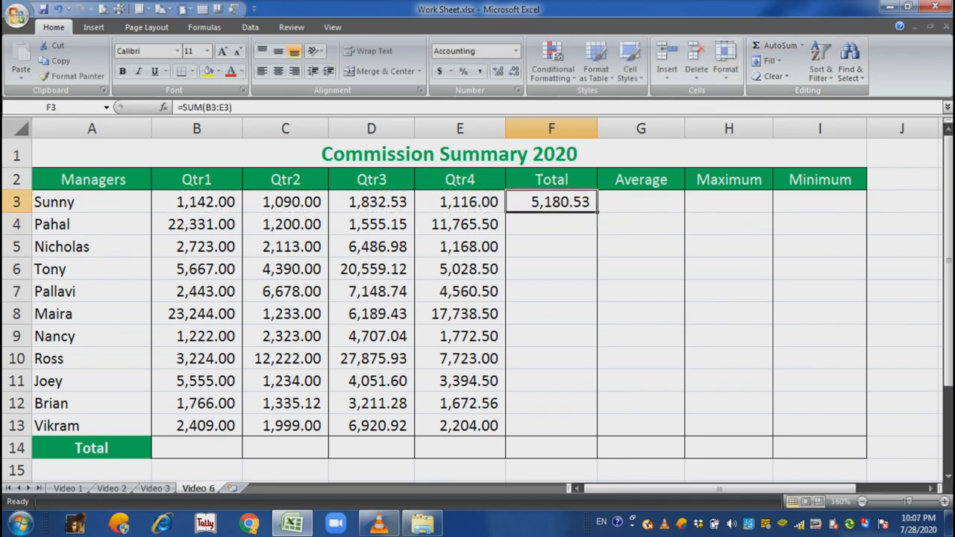
pyautogui.doubleClick(596, 213)
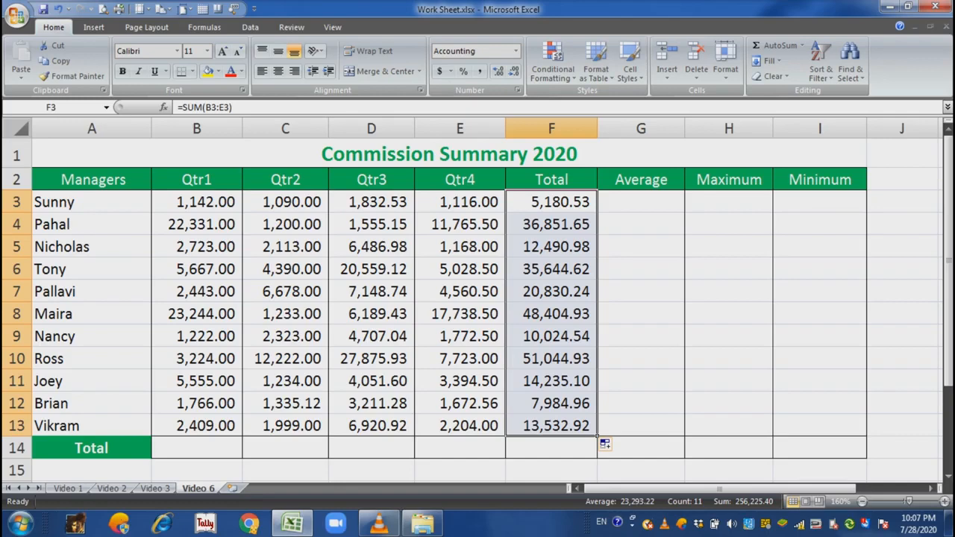
pyautogui.press('Delete')
# - Insert AutoSum totals of the quarterly values in F3 and F4
pyautogui.press('Down')
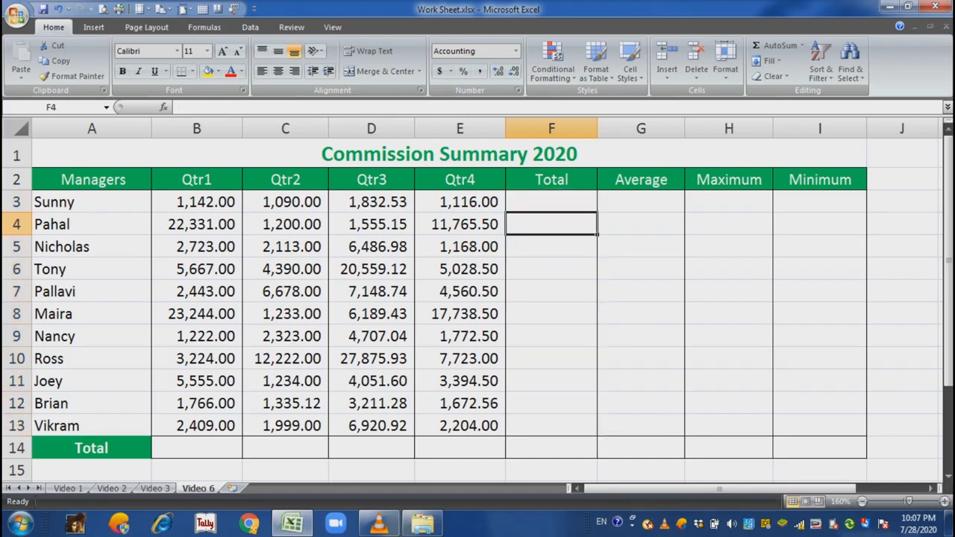
pyautogui.press('Up')
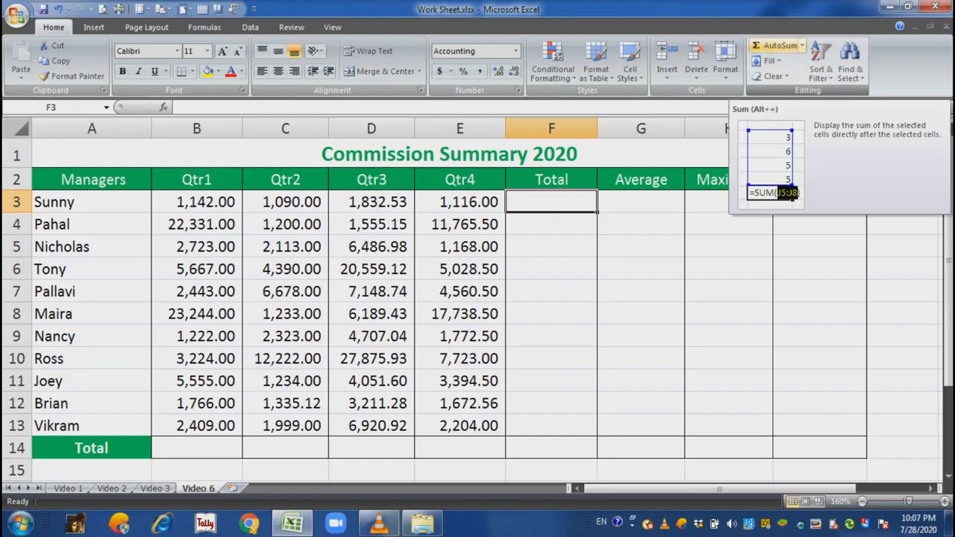
pyautogui.click(776, 46)
pyautogui.press('Return')
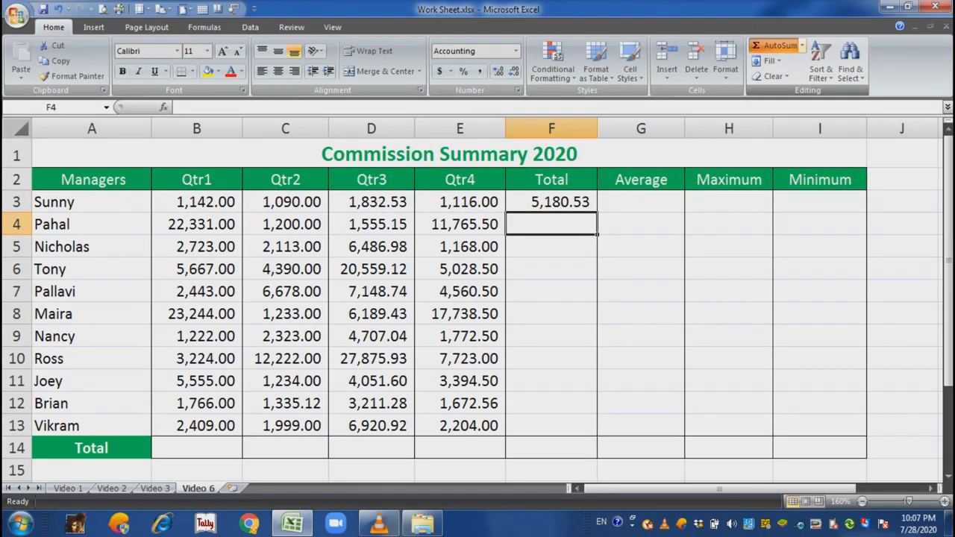
pyautogui.hotkey('alt', '=')
pyautogui.press('Return')
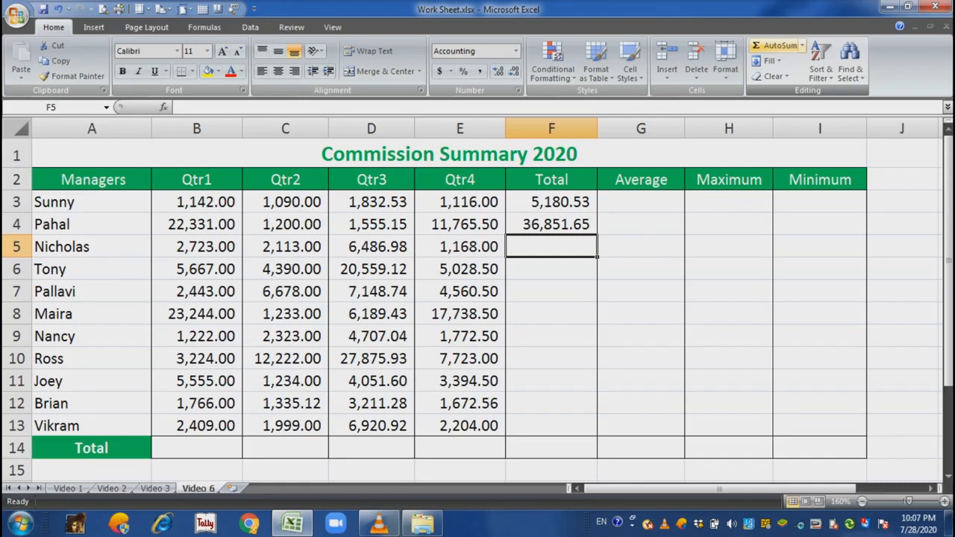
# - Insert an AutoSum in F5, correcting its range to B5:E5
pyautogui.hotkey('alt', '=')
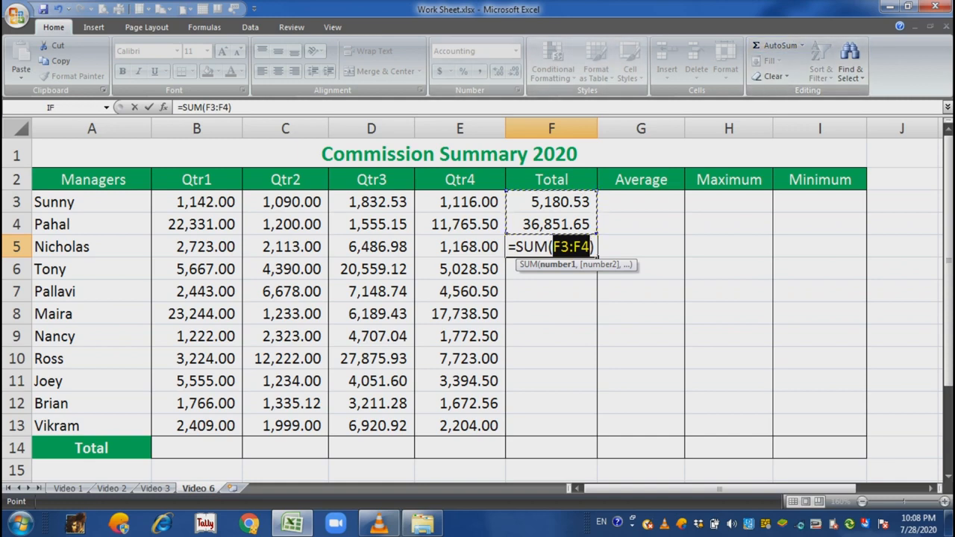
pyautogui.moveTo(196, 246); pyautogui.dragTo(498, 254)
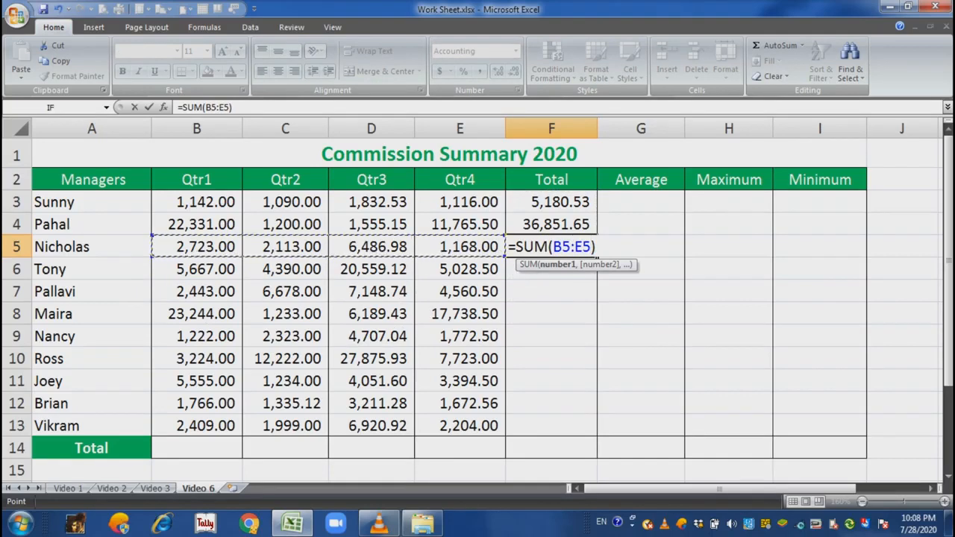
pyautogui.press('Return')
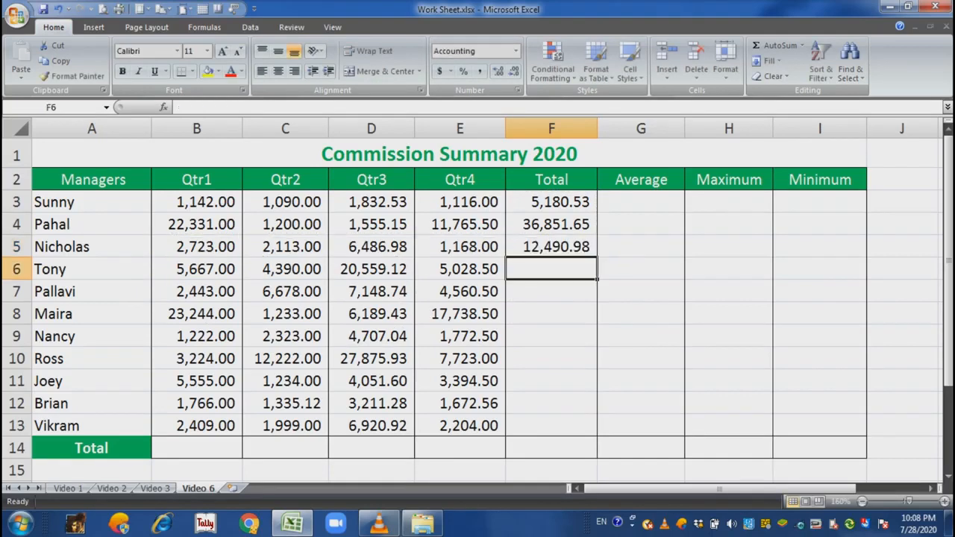
# - Fill the F5 total formula down to F13 and select the Qtr1 total cell B14
pyautogui.click(551, 246)
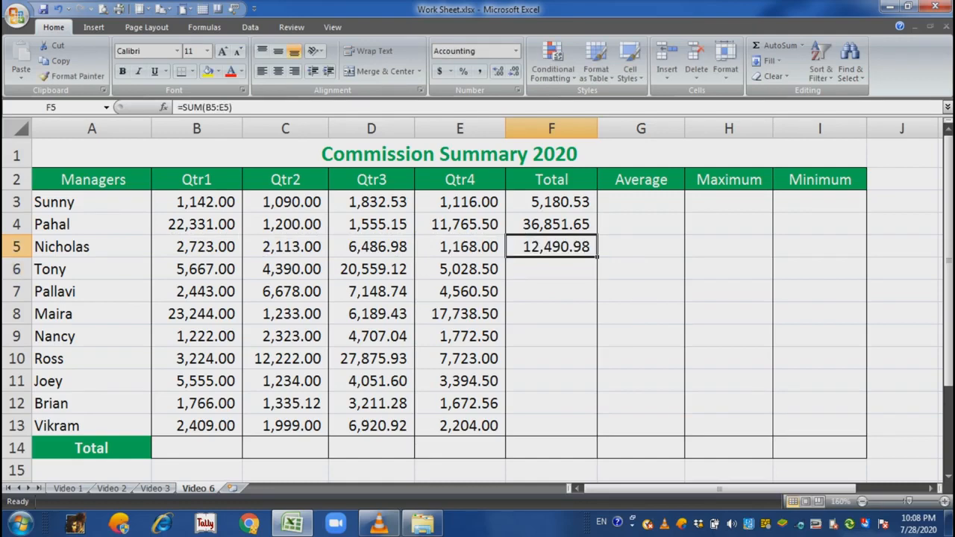
pyautogui.moveTo(596, 257); pyautogui.dragTo(597, 436)
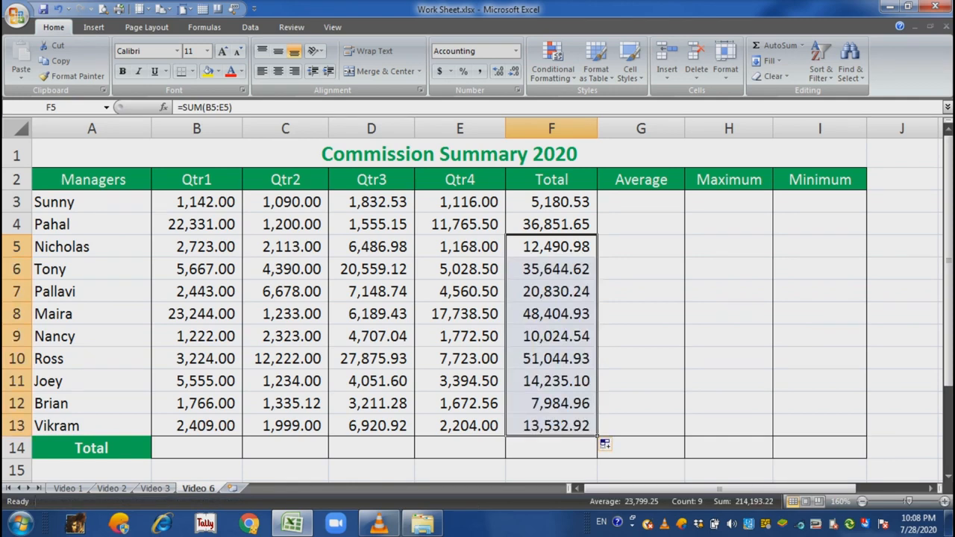
pyautogui.click(197, 447)
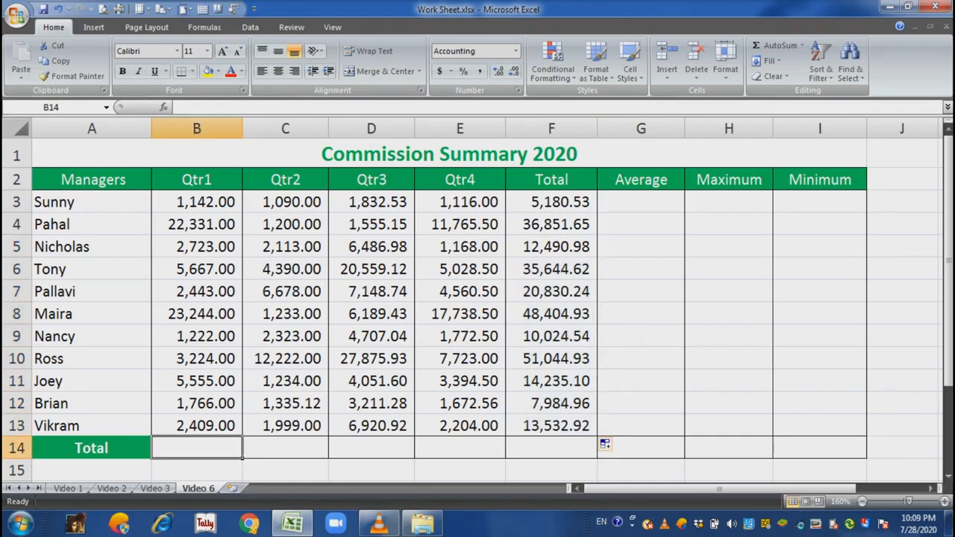
# - Insert an AutoSum total of B3:B13 in B14 and fill it across the Total row to F14
pyautogui.hotkey('alt', '=')
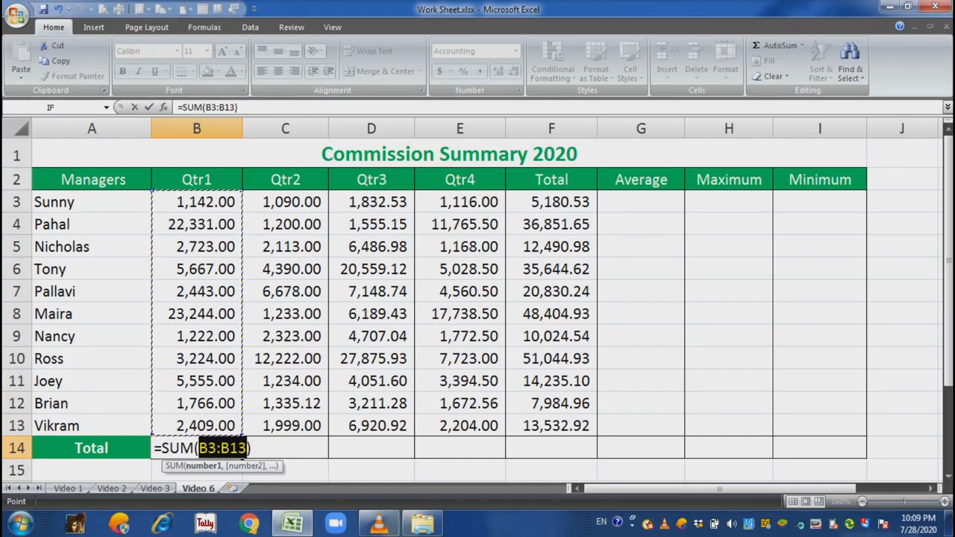
pyautogui.press('Return')
pyautogui.press('Up')
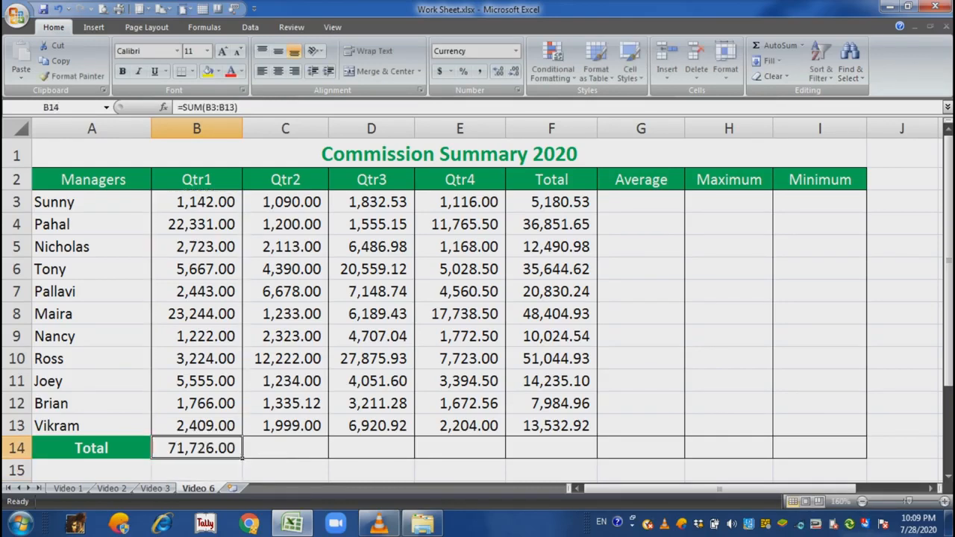
pyautogui.moveTo(241, 458); pyautogui.dragTo(567, 452)
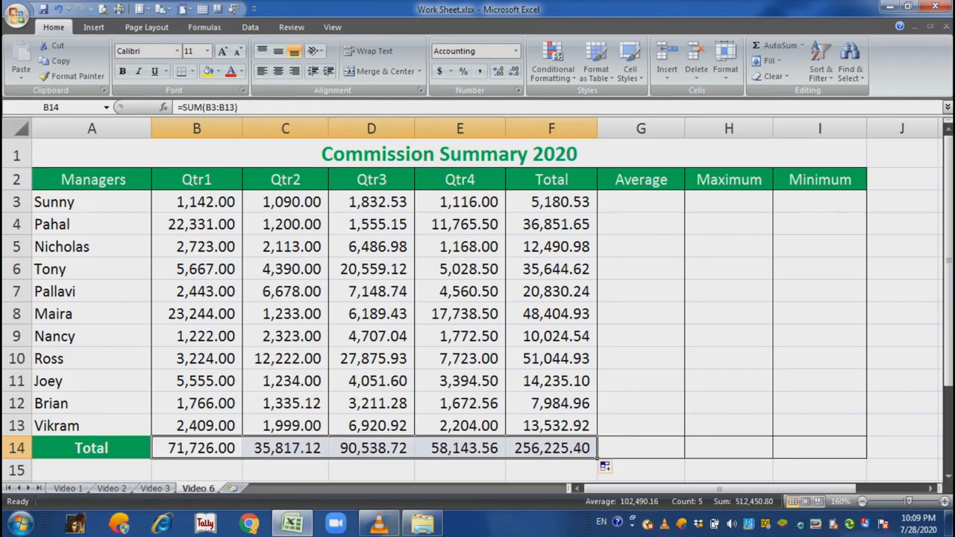
# - Enter the formula =AVERAGE(B3:E3) in G3 and fill it down the Average column to G14
pyautogui.click(641, 202)
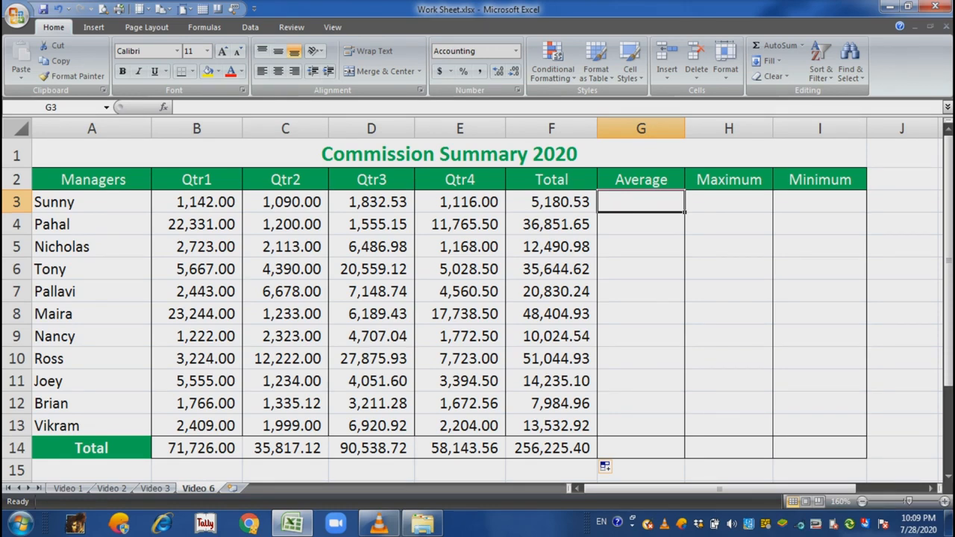
pyautogui.write('=')
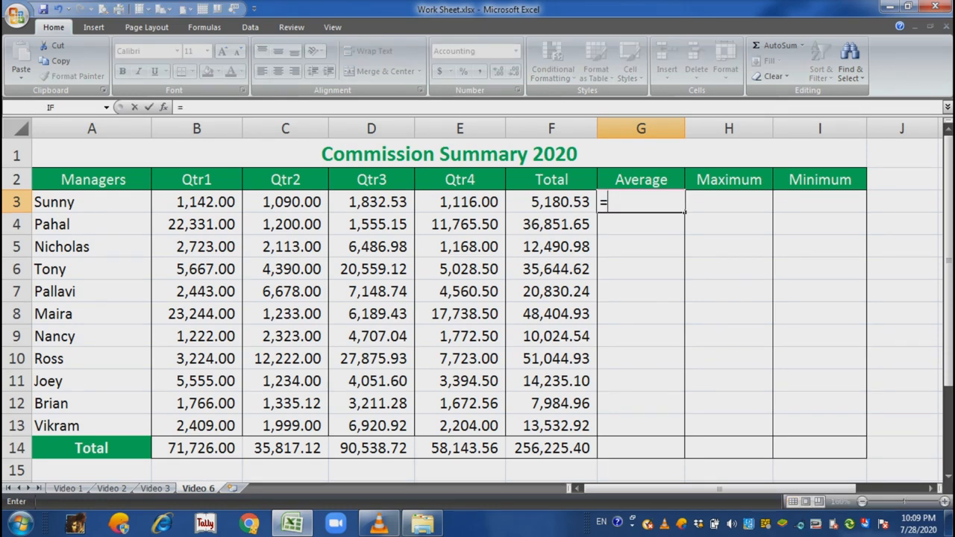
pyautogui.write('a')
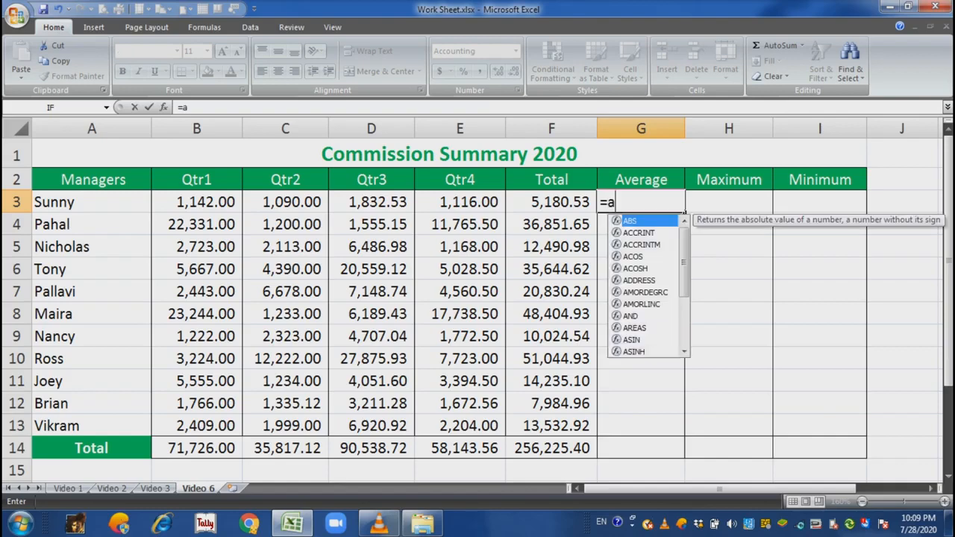
pyautogui.write('verage')
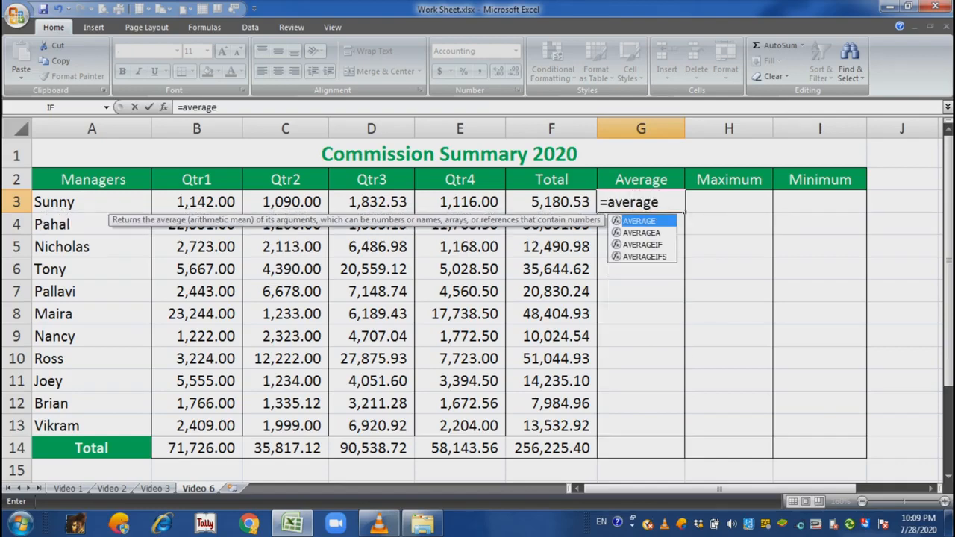
pyautogui.write('(')
pyautogui.press('Left')
pyautogui.press('Left')
pyautogui.press('Left')
pyautogui.press('Left')
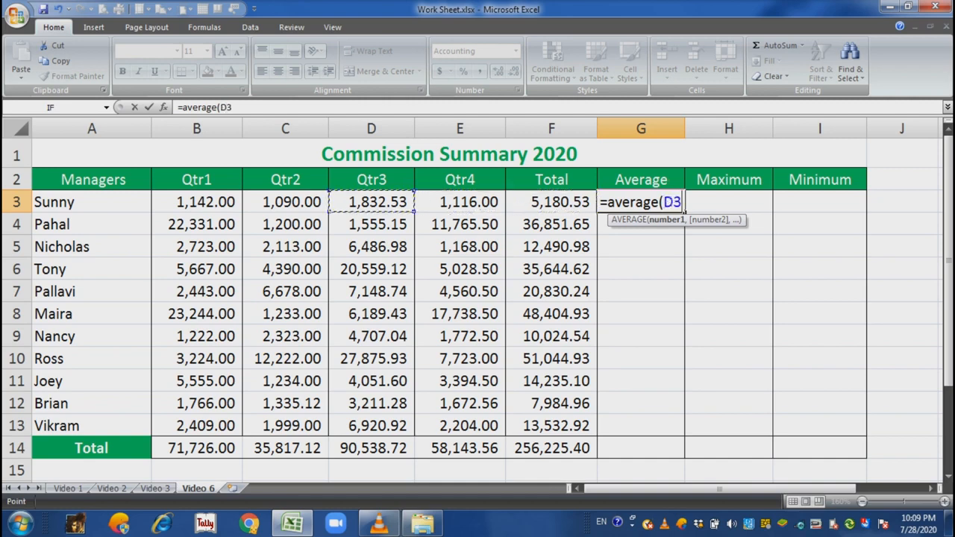
pyautogui.press('Left')
pyautogui.hotkey('shift', 'Right')
pyautogui.hotkey('shift', 'Right')
pyautogui.hotkey('shift', 'Right')
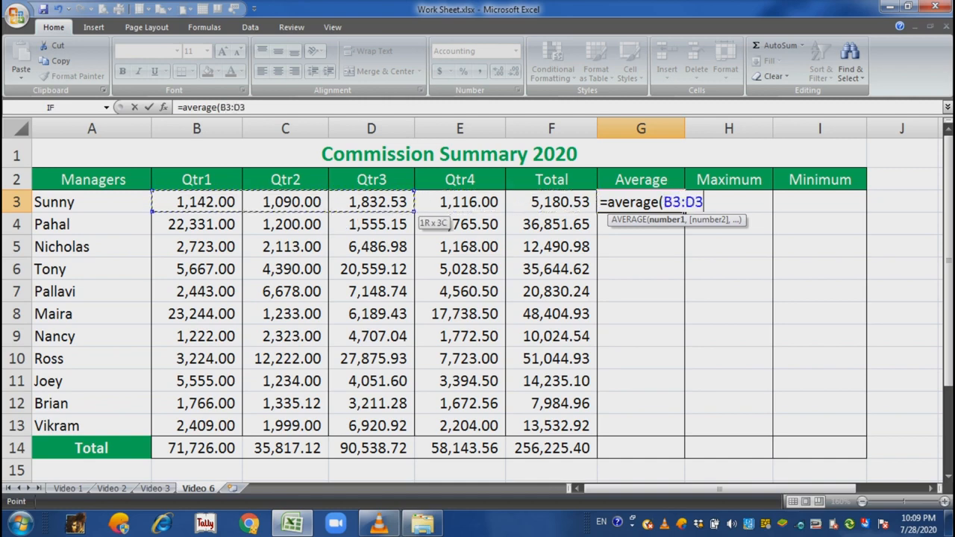
pyautogui.write(')')
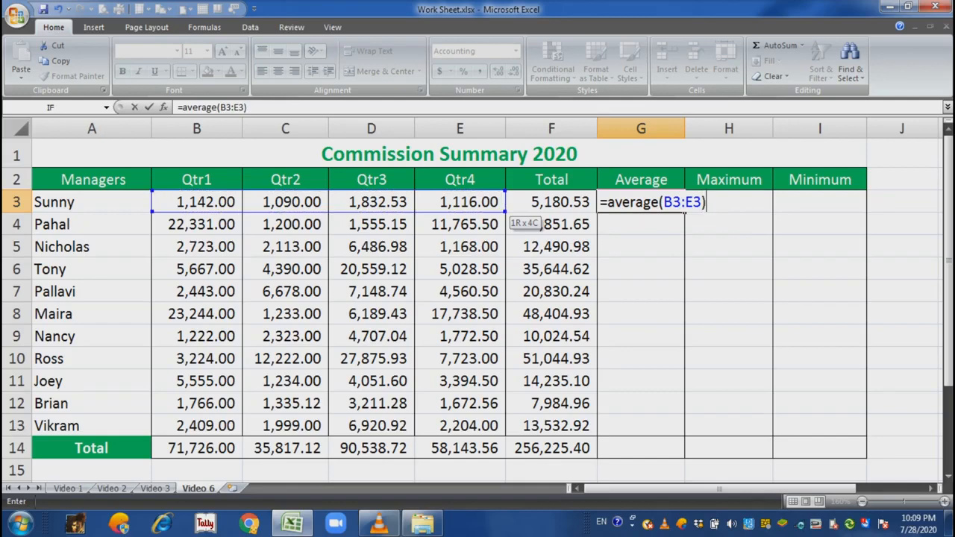
pyautogui.press('Return')
pyautogui.press('Up')
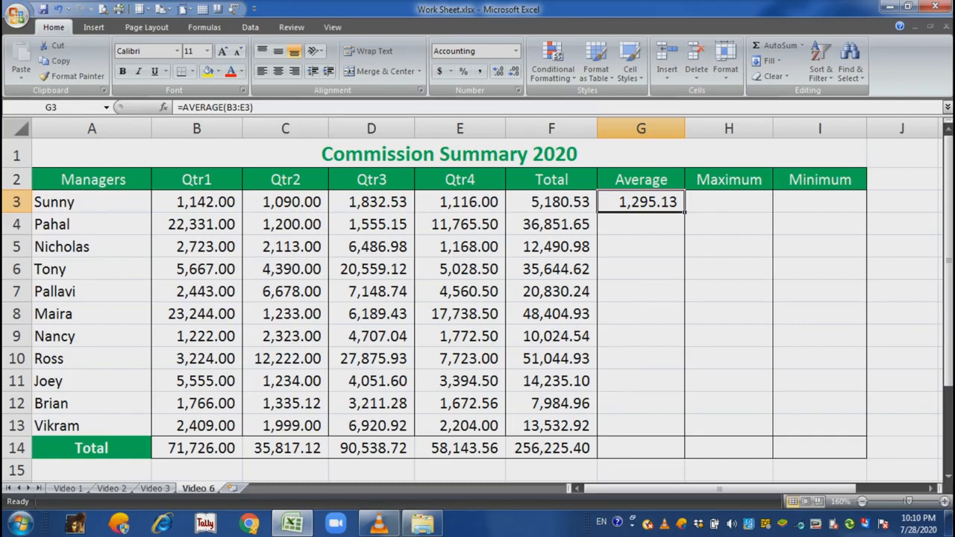
pyautogui.moveTo(684, 212); pyautogui.dragTo(684, 451)
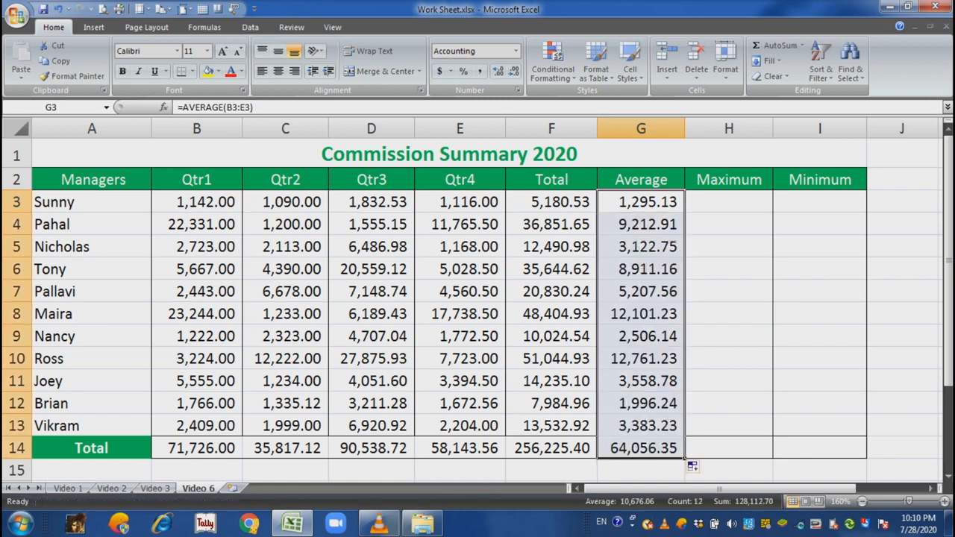
pyautogui.click(641, 448)
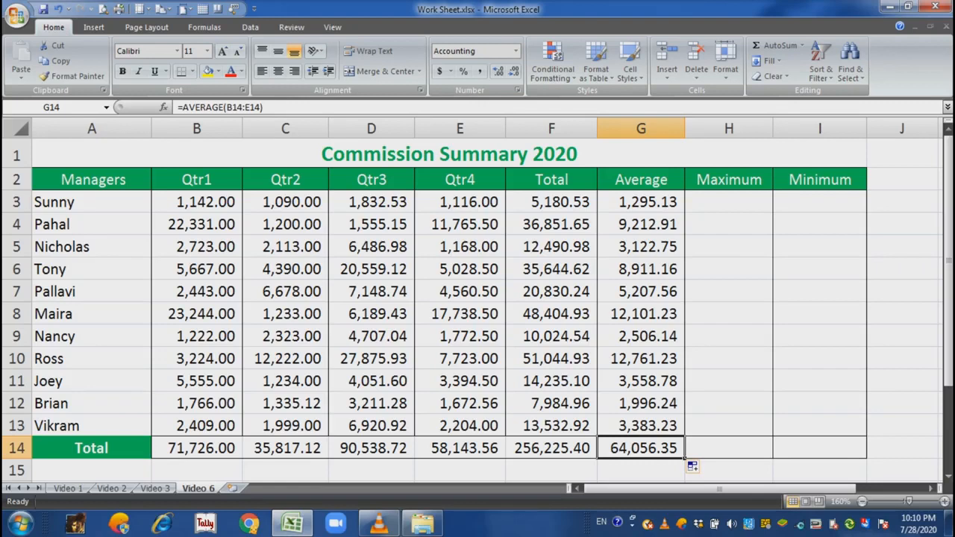
# - Enter the formula =MAX(B3:E3) in H3 and fill it down the Maximum column to H14
pyautogui.click(729, 202)
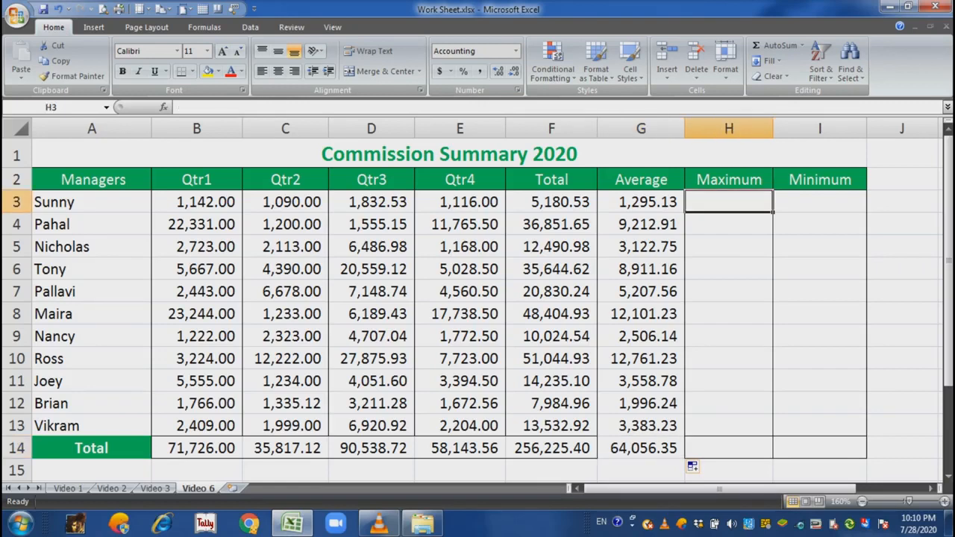
pyautogui.write('=')
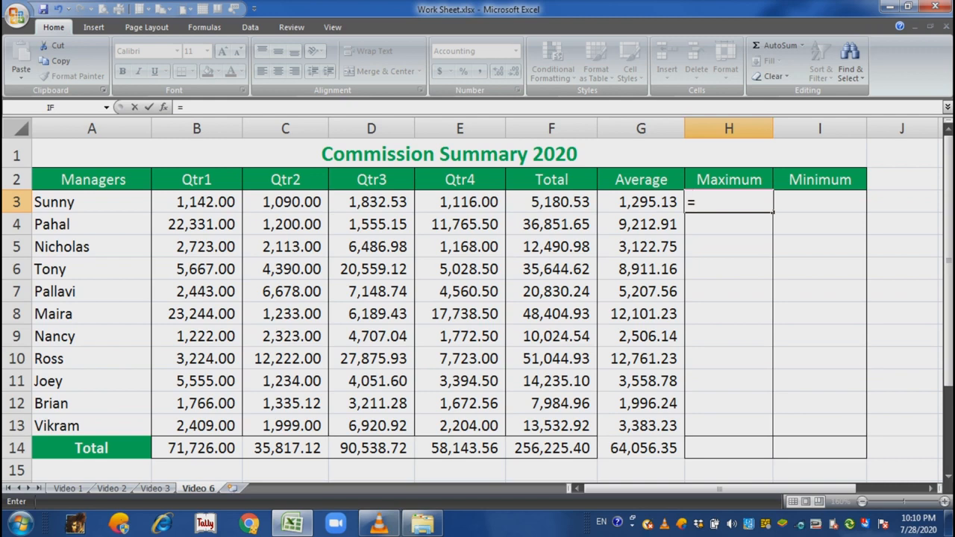
pyautogui.write('ma')
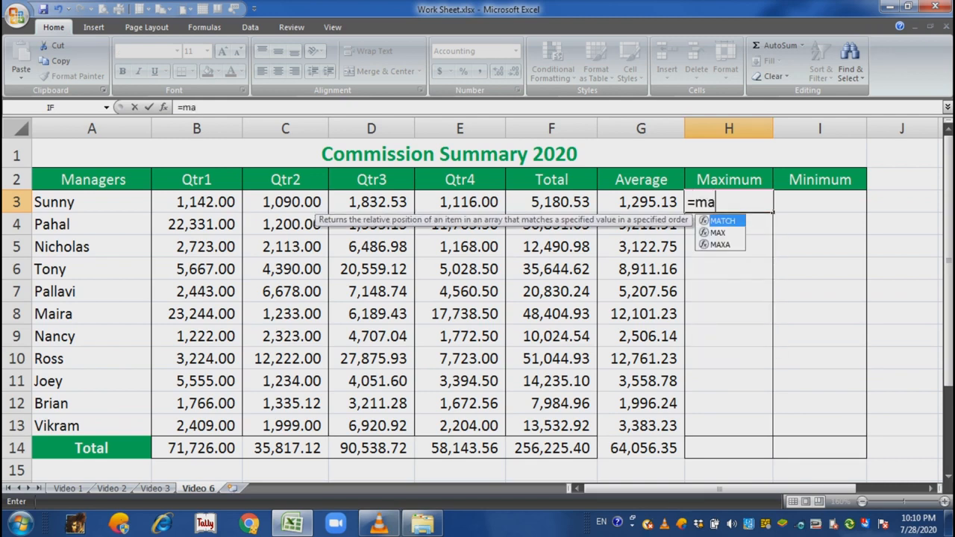
pyautogui.write('x')
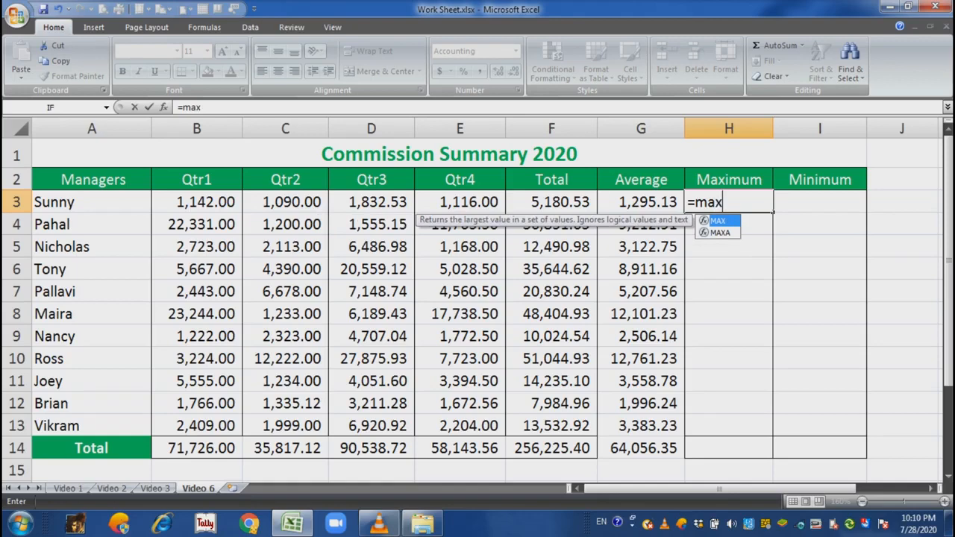
pyautogui.write('(')
pyautogui.press('Left')
pyautogui.press('Left')
pyautogui.press('Left')
pyautogui.press('Left')
pyautogui.press('Left')
pyautogui.press('Left')
pyautogui.hotkey('shift', 'Right')
pyautogui.hotkey('shift', 'Right')
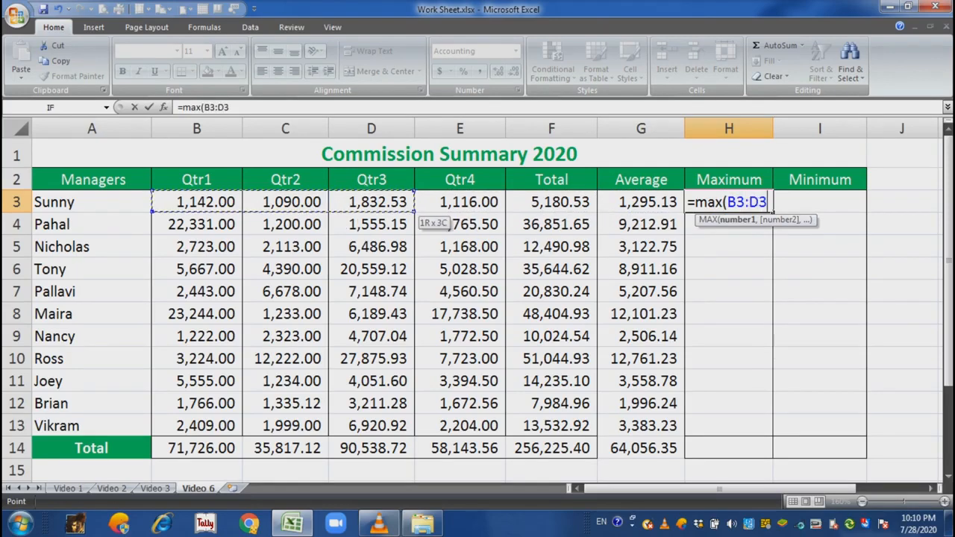
pyautogui.hotkey('shift', 'Right')
pyautogui.write(')')
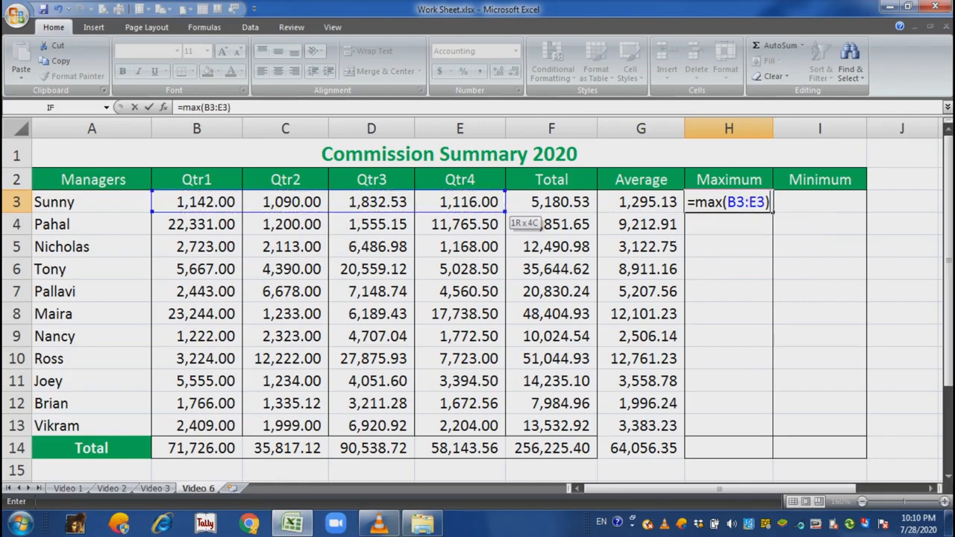
pyautogui.press('Return')
pyautogui.press('Up')
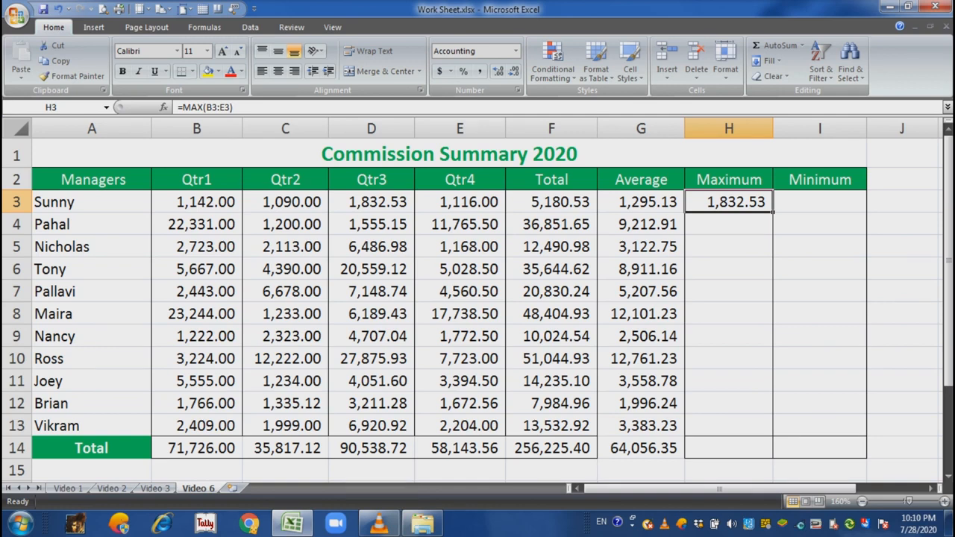
pyautogui.doubleClick(773, 213)
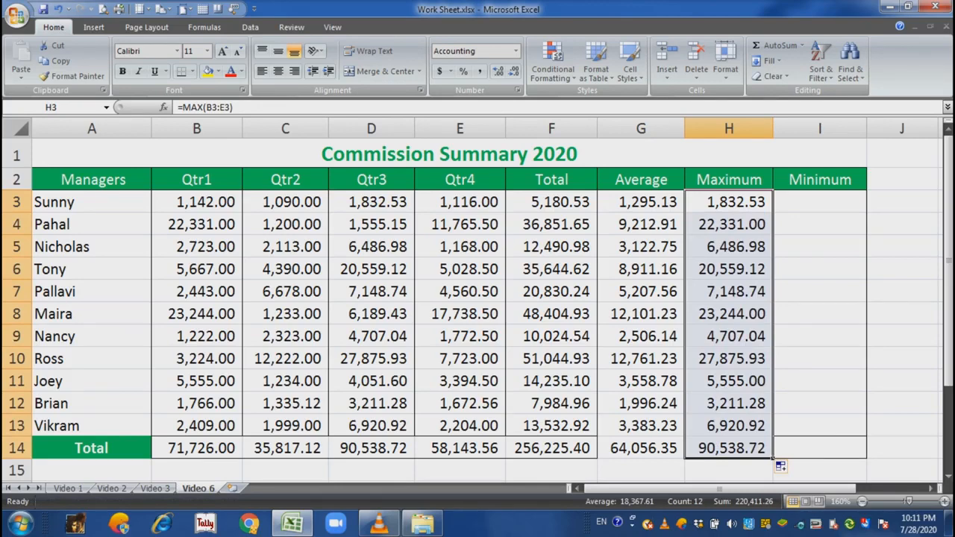
# - Enter the formula =MIN(B3:E3) in I3 and fill it down the Minimum column to I14
pyautogui.click(820, 202)
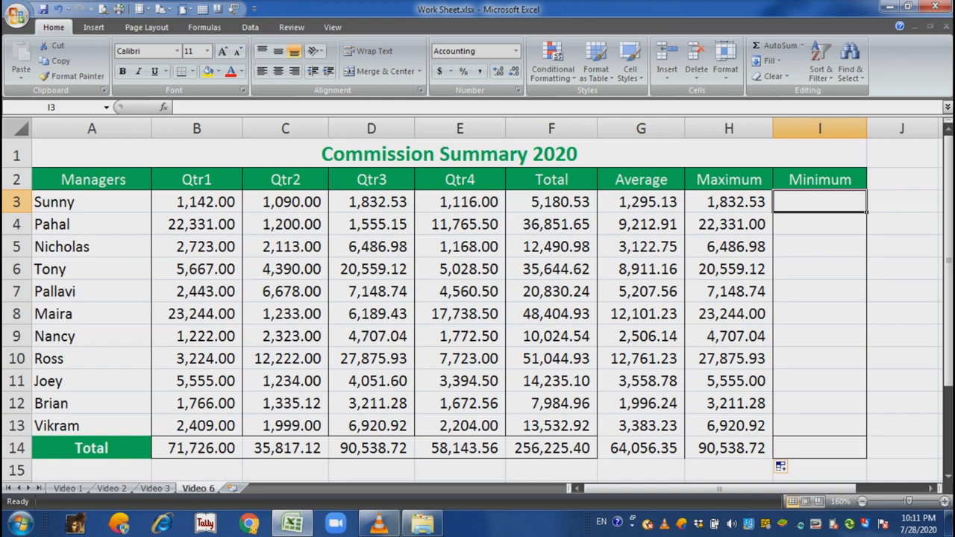
pyautogui.write('=min')
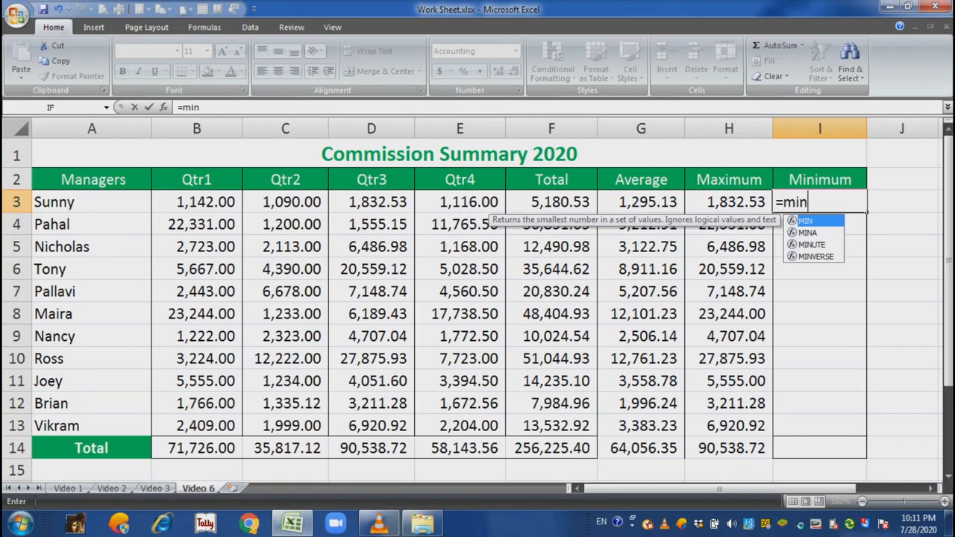
pyautogui.write('(')
pyautogui.press('Left')
pyautogui.press('Left')
pyautogui.press('Left')
pyautogui.press('Left')
pyautogui.press('Left')
pyautogui.press('Left')
pyautogui.press('Left')
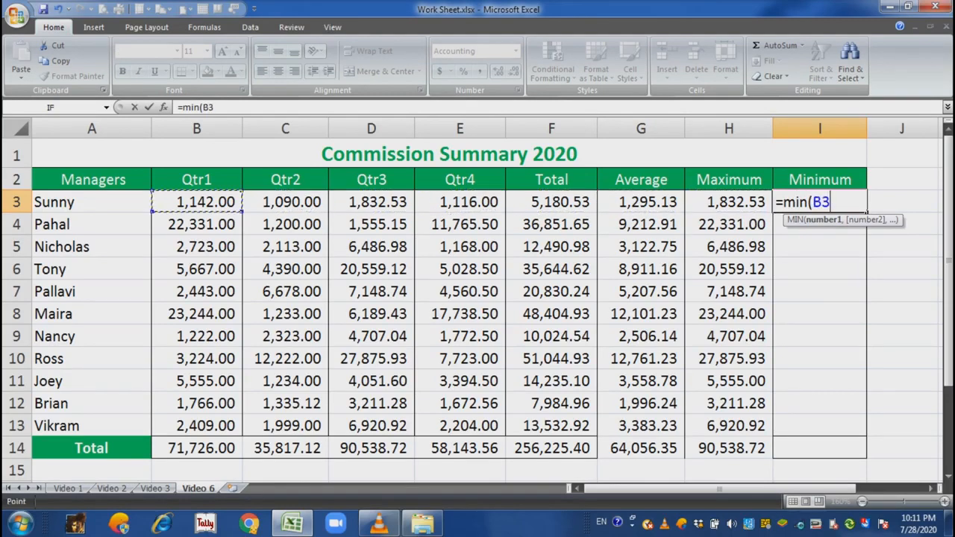
pyautogui.hotkey('shift', 'Right')
pyautogui.hotkey('shift', 'Right')
pyautogui.hotkey('shift', 'Right')
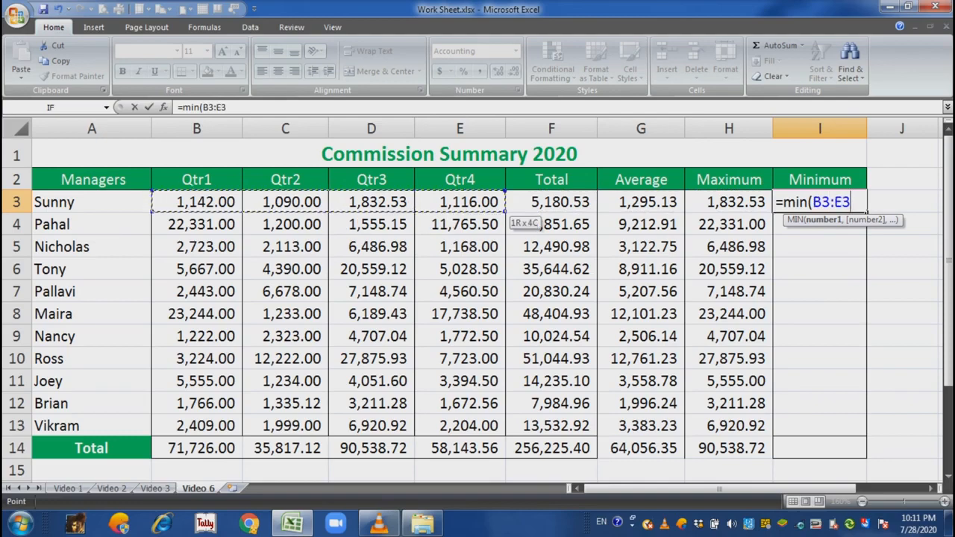
pyautogui.write(')')
pyautogui.press('Return')
pyautogui.press('Up')
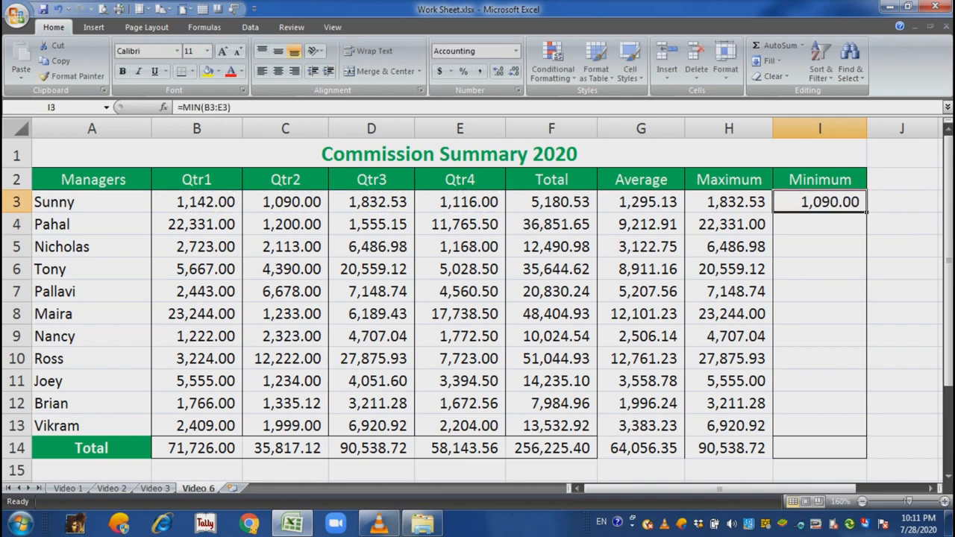
pyautogui.doubleClick(866, 213)
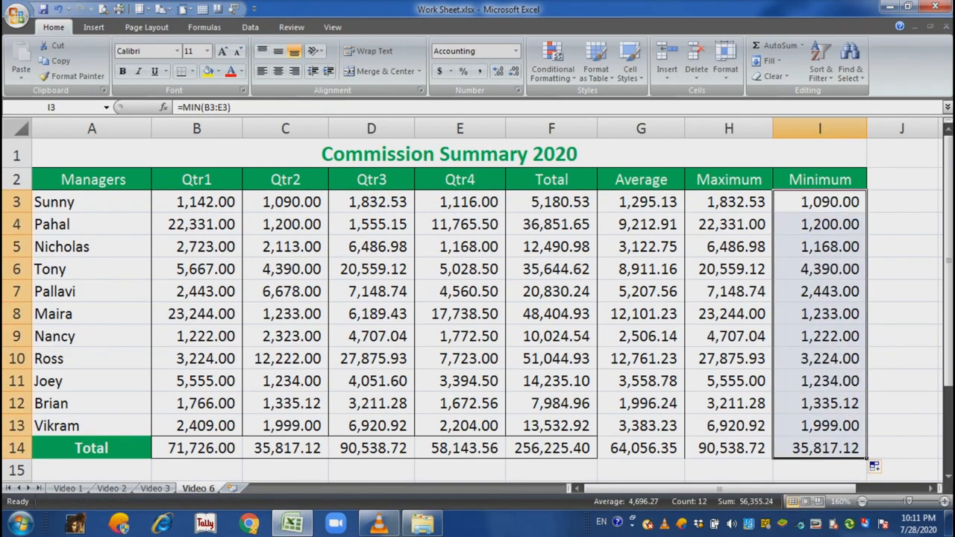